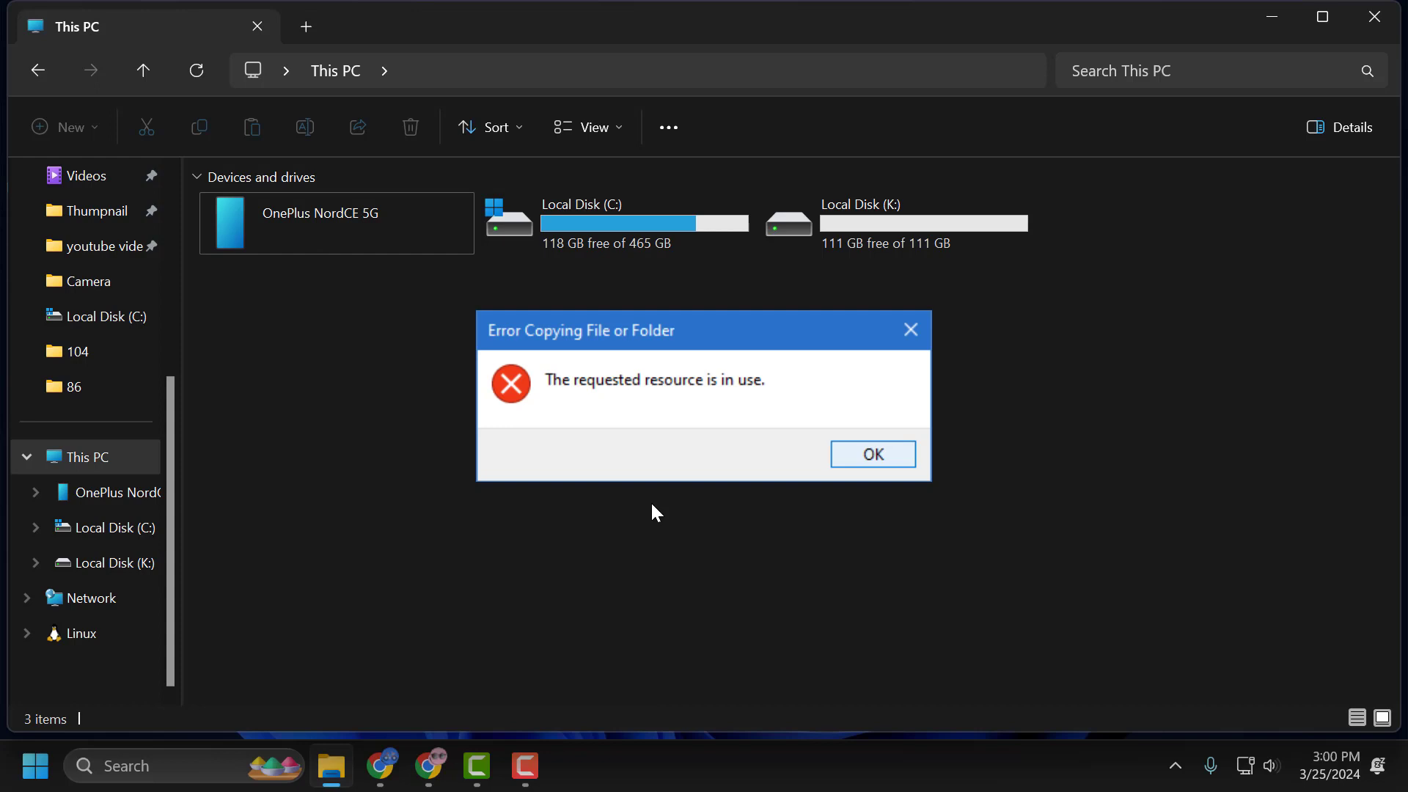
# Step: Dismiss the 'Error Copying File or Folder' message about the resource being in use
pyautogui.press('Return')
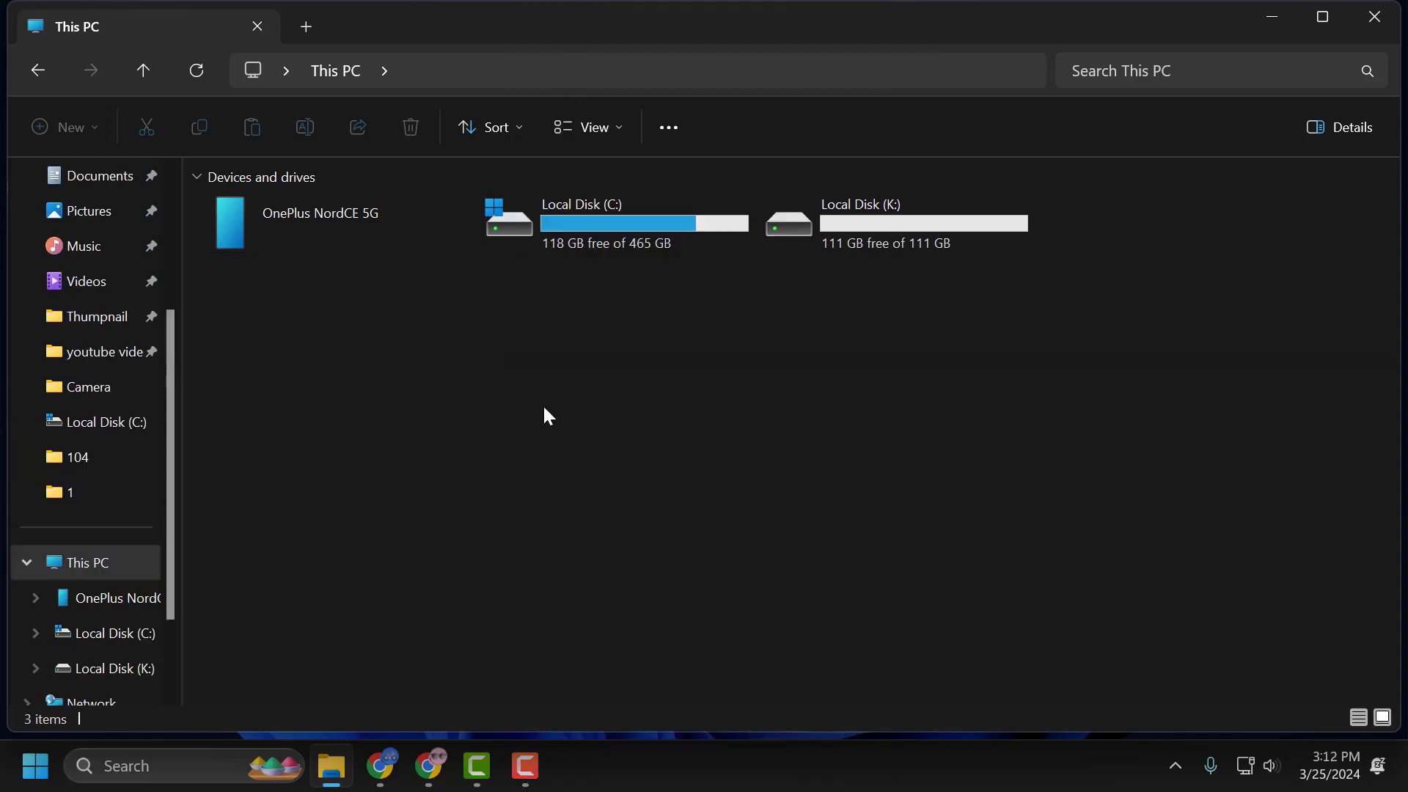
# Step: Copy aja.mp4 from the OnePlus Nord CE 5G's Internal shared storage > DCIM > Camera folder
pyautogui.doubleClick(371, 233)
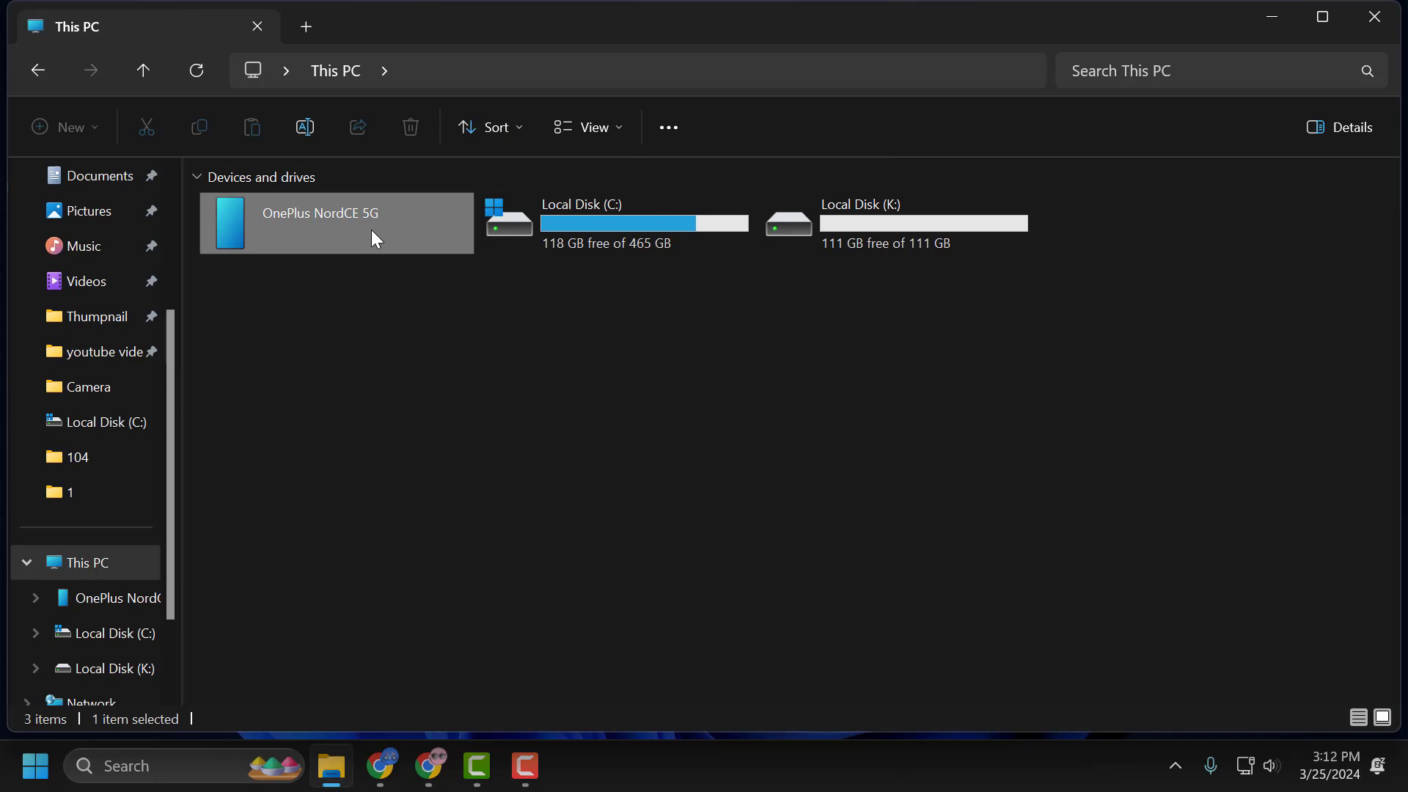
pyautogui.doubleClick(363, 190)
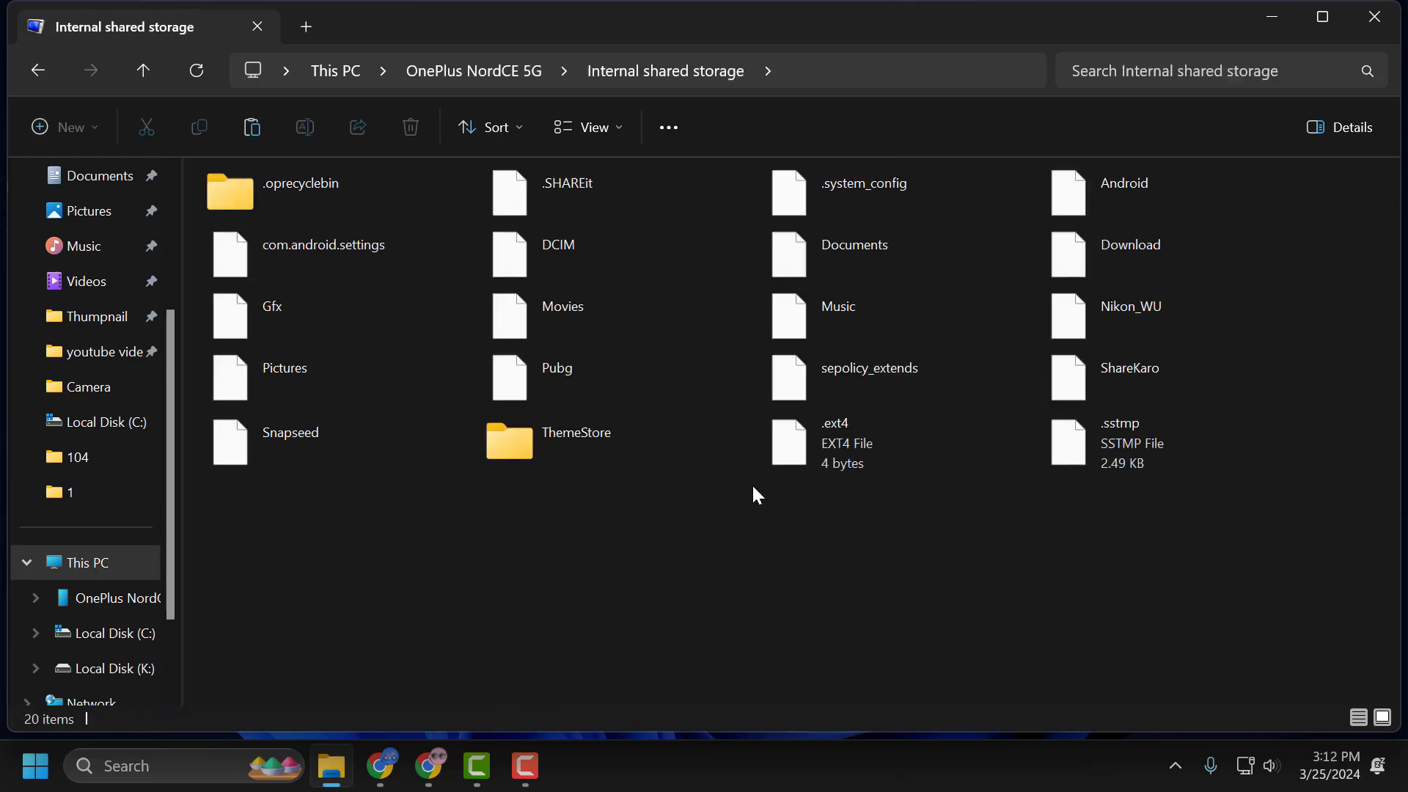
pyautogui.doubleClick(563, 266)
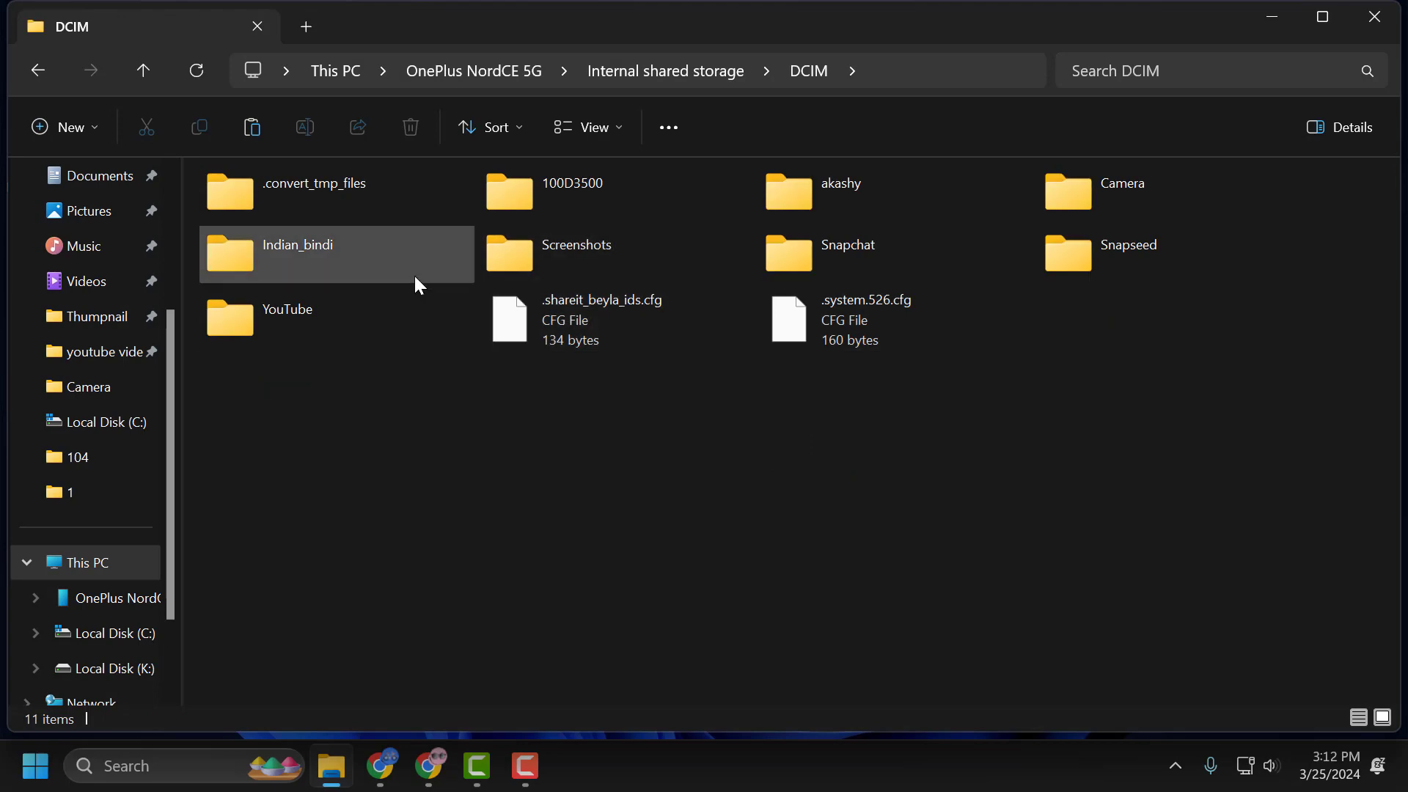
pyautogui.doubleClick(1045, 206)
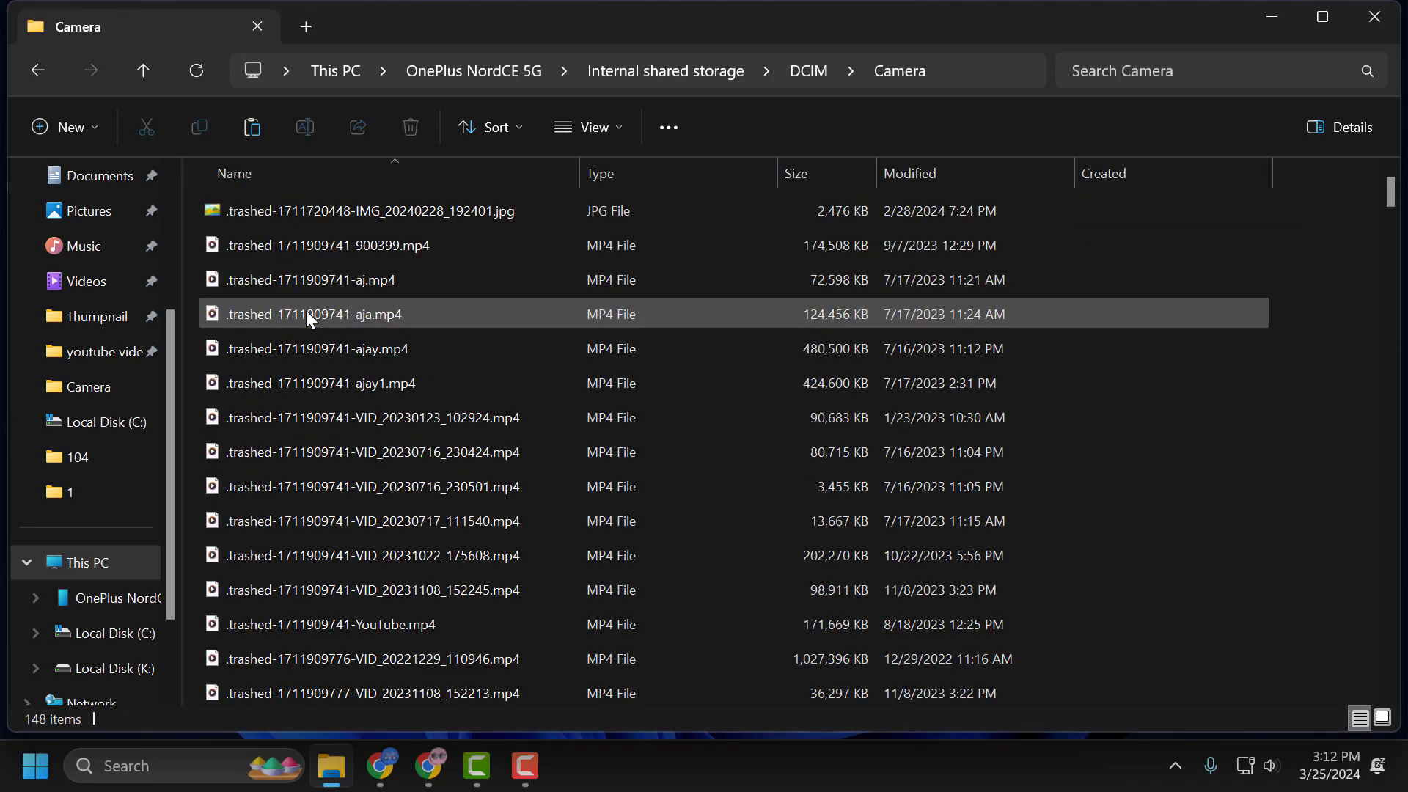
pyautogui.click(287, 314)
pyautogui.rightClick(287, 313)
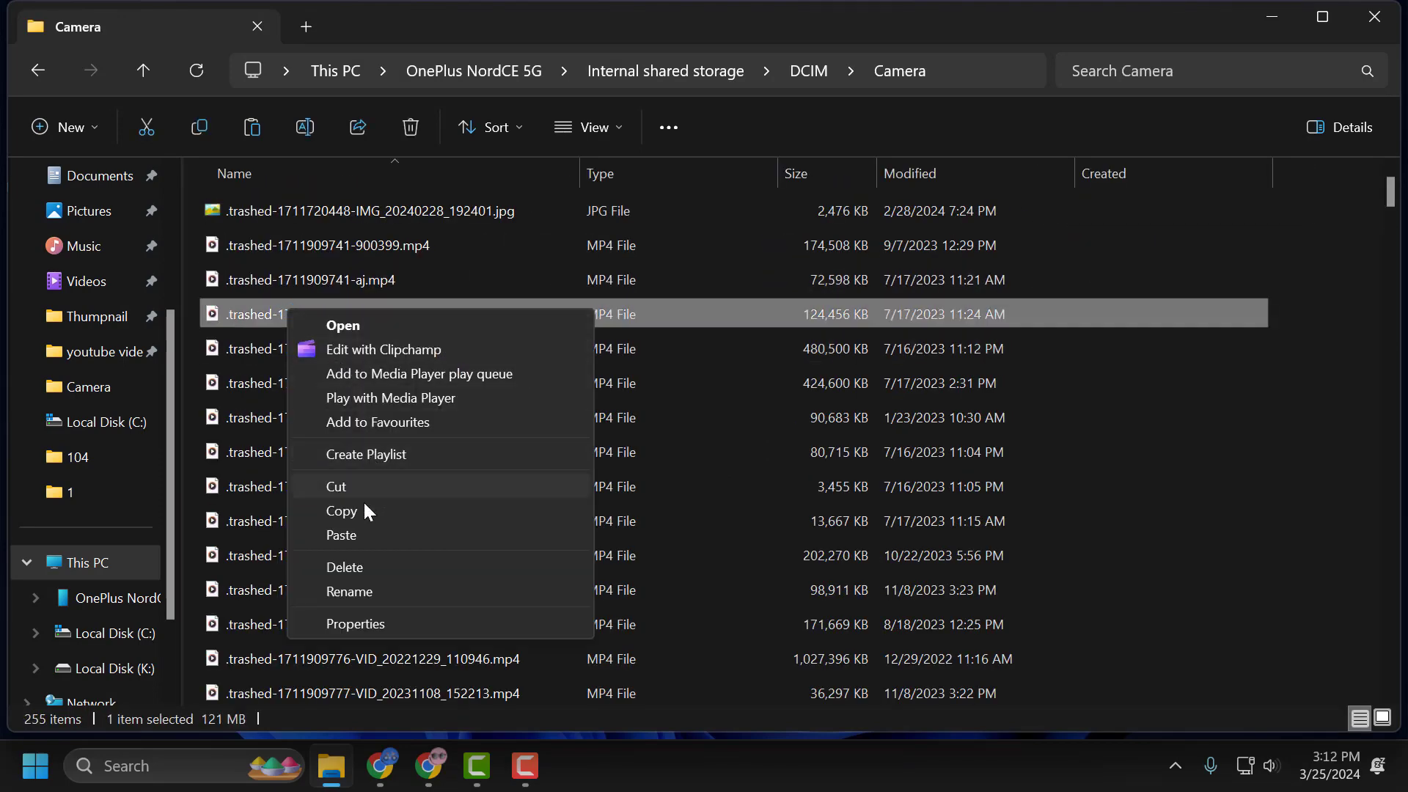
pyautogui.click(341, 508)
pyautogui.scroll(3, 132, 373)
# Step: Paste aja.mp4 into the PC's Pictures folder, then close File Explorer
pyautogui.click(88, 315)
pyautogui.rightClick(1106, 467)
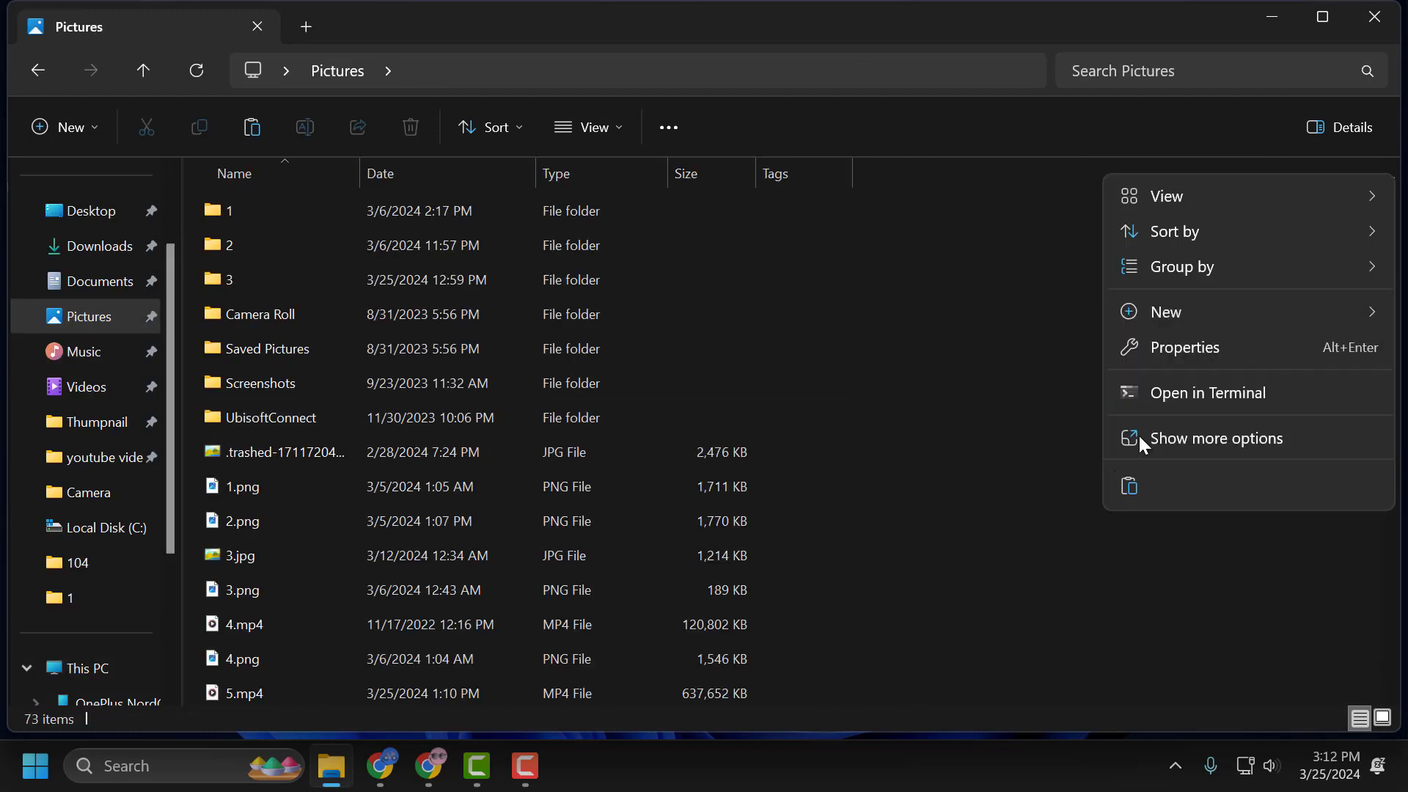
pyautogui.click(1127, 498)
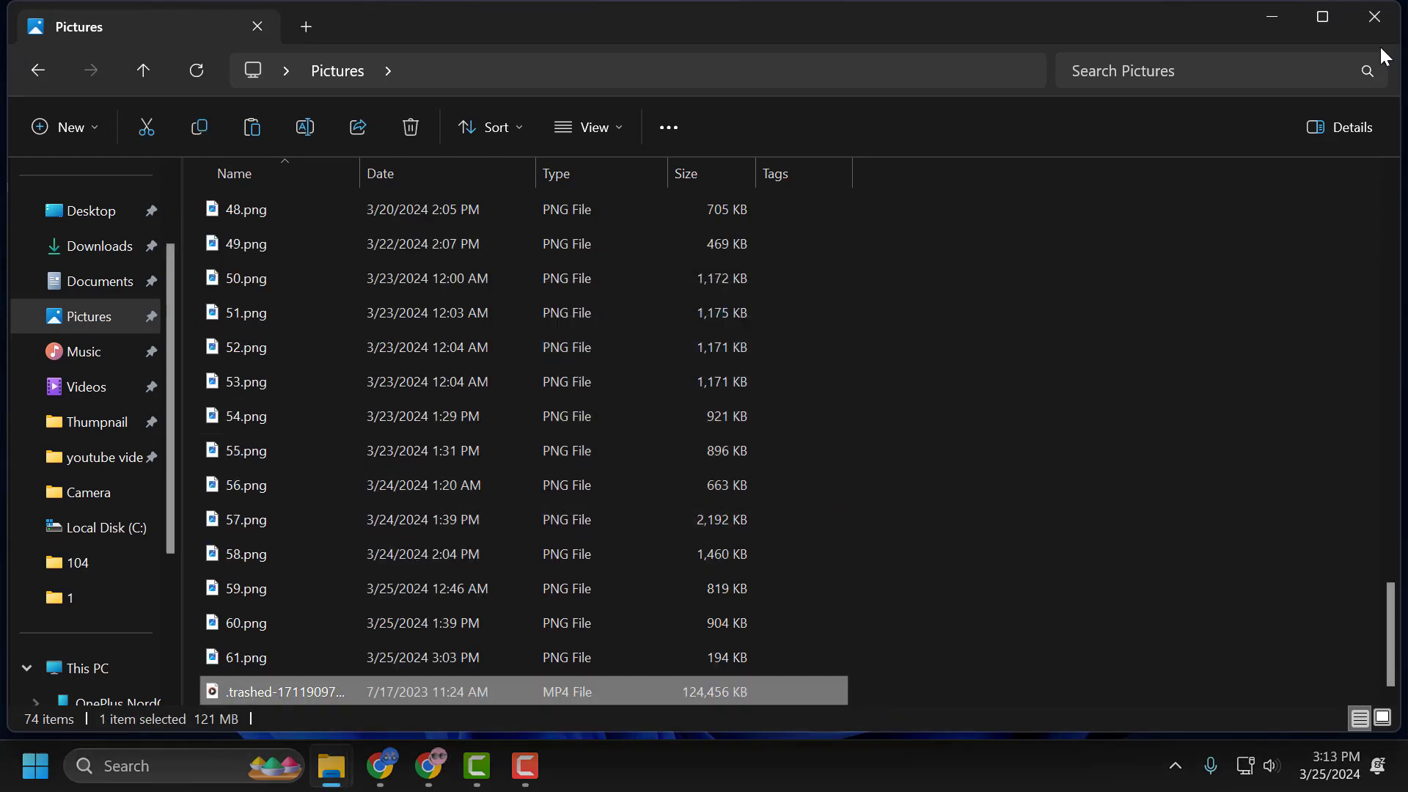
pyautogui.click(1374, 19)
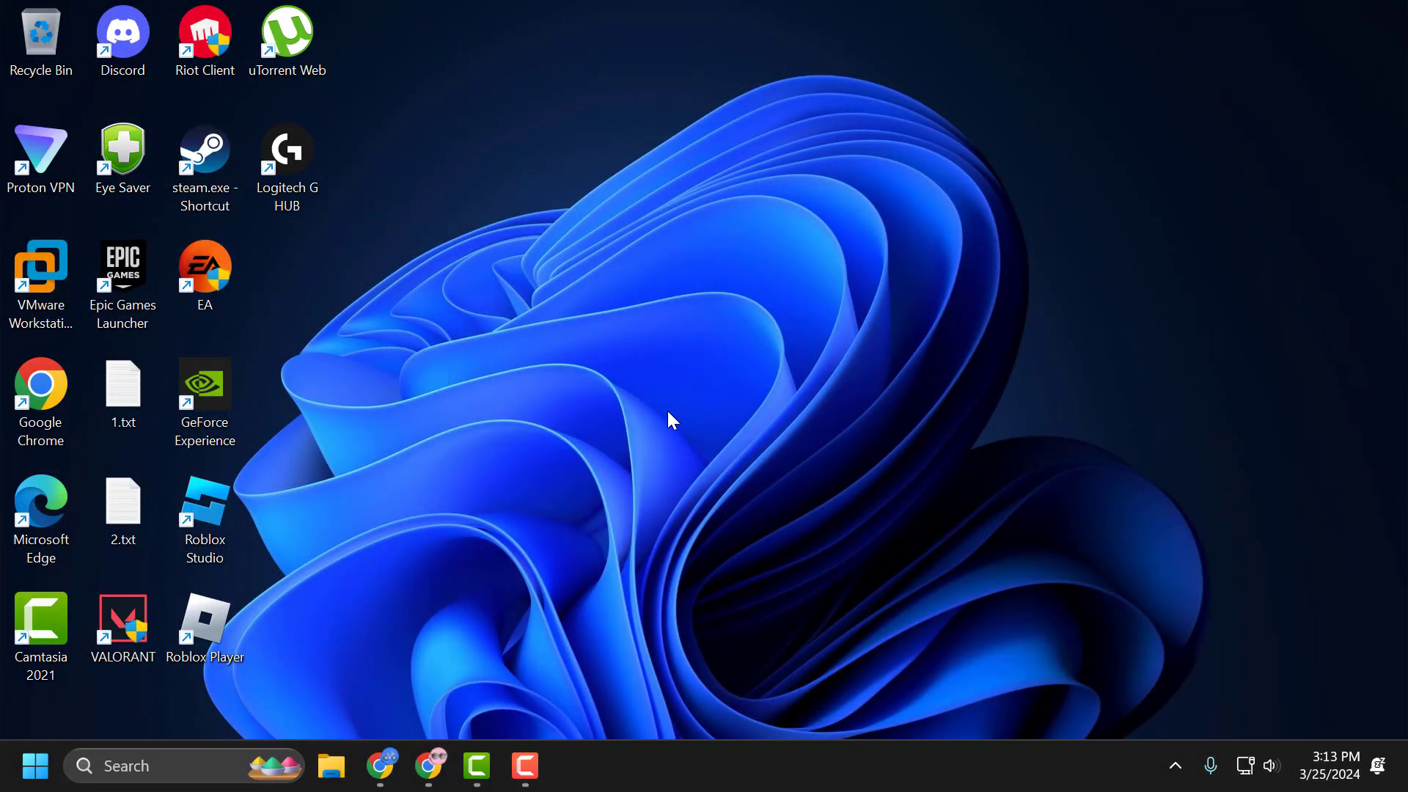